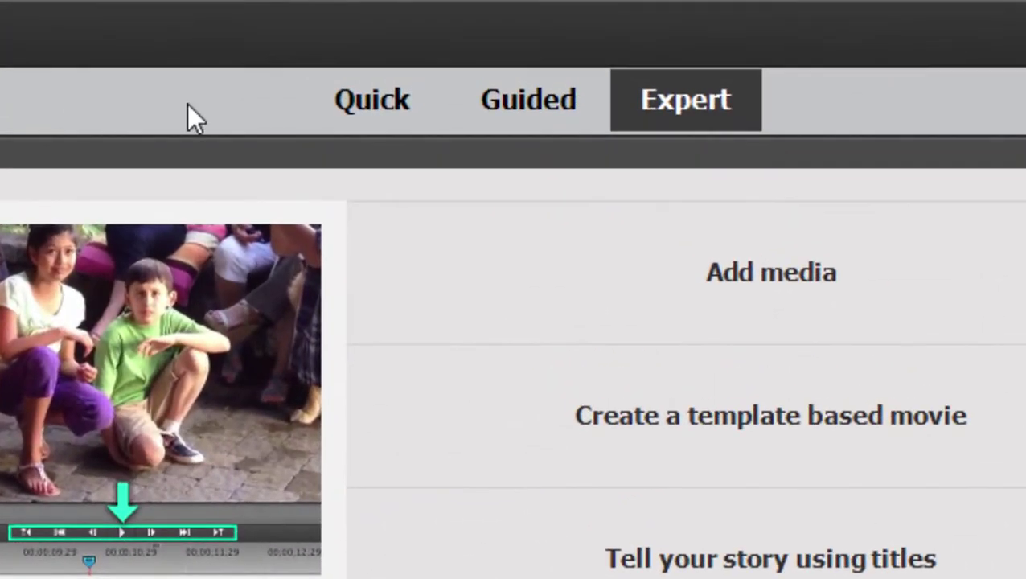
# Browse the Video Adjustments, Audio Adjustments and Fun Edits guided edits, then start Create Time-lapse video
pyautogui.click(553, 106)
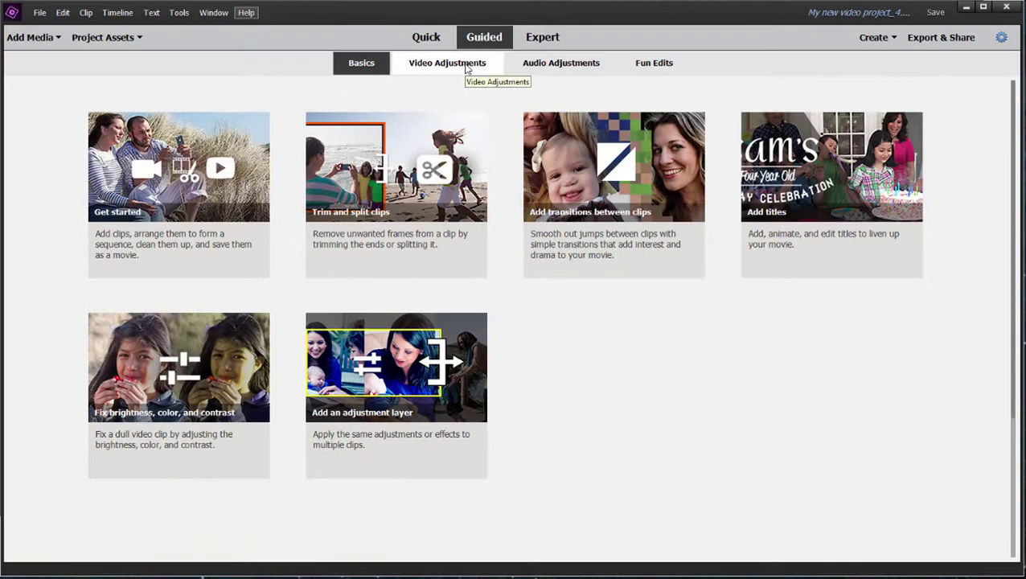
pyautogui.click(465, 68)
pyautogui.click(551, 71)
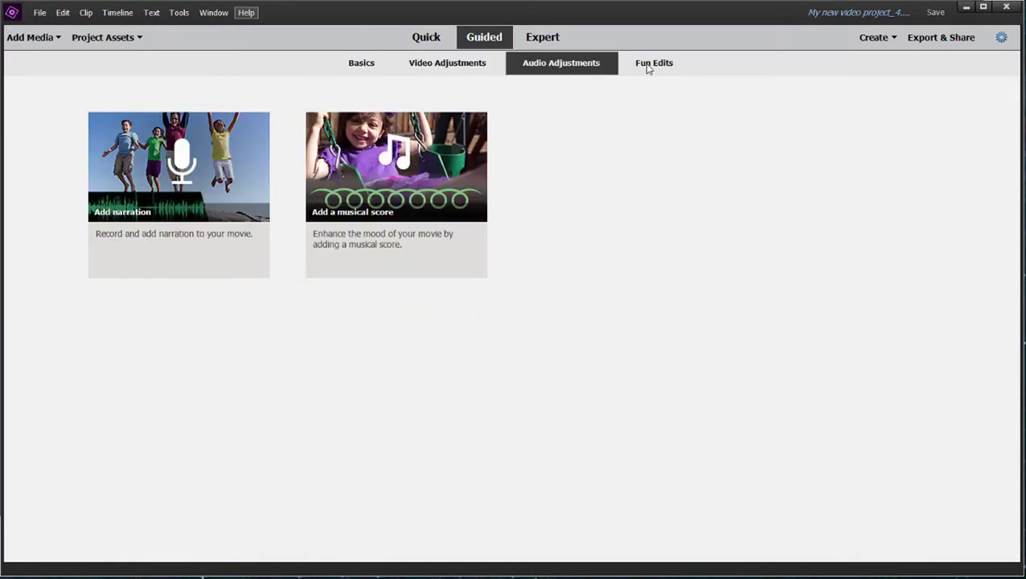
pyautogui.click(653, 68)
pyautogui.click(582, 64)
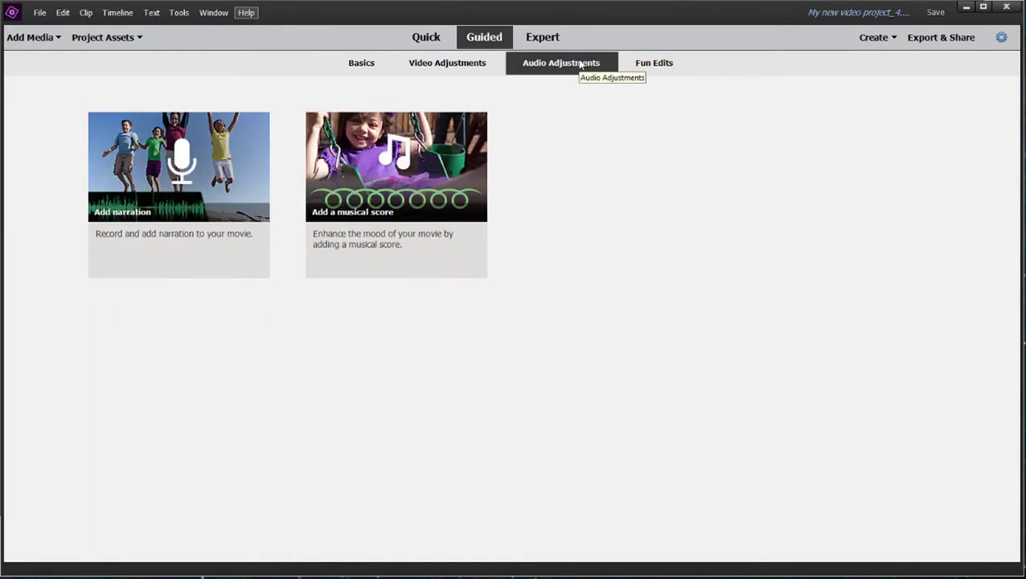
pyautogui.click(434, 66)
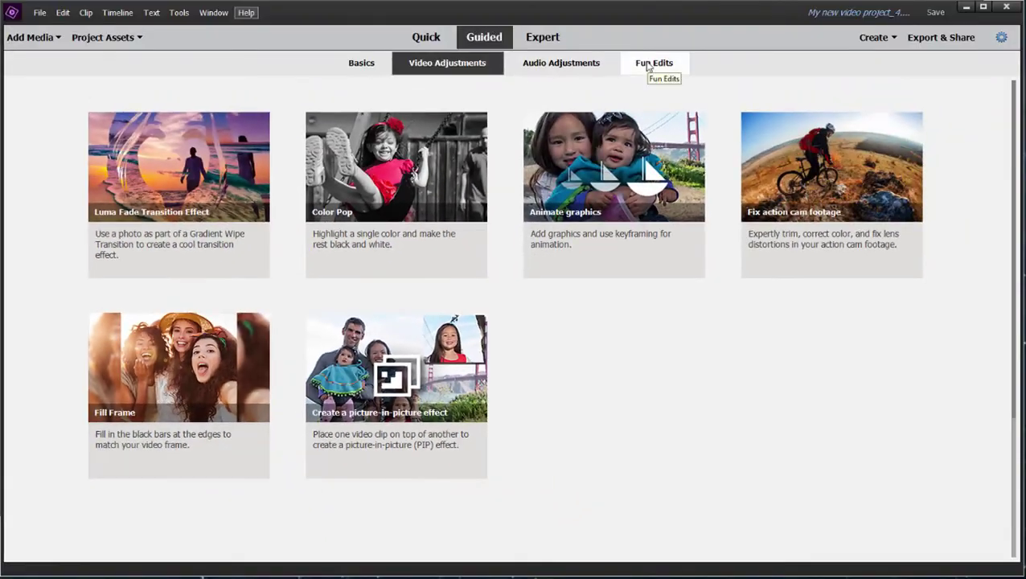
pyautogui.click(648, 64)
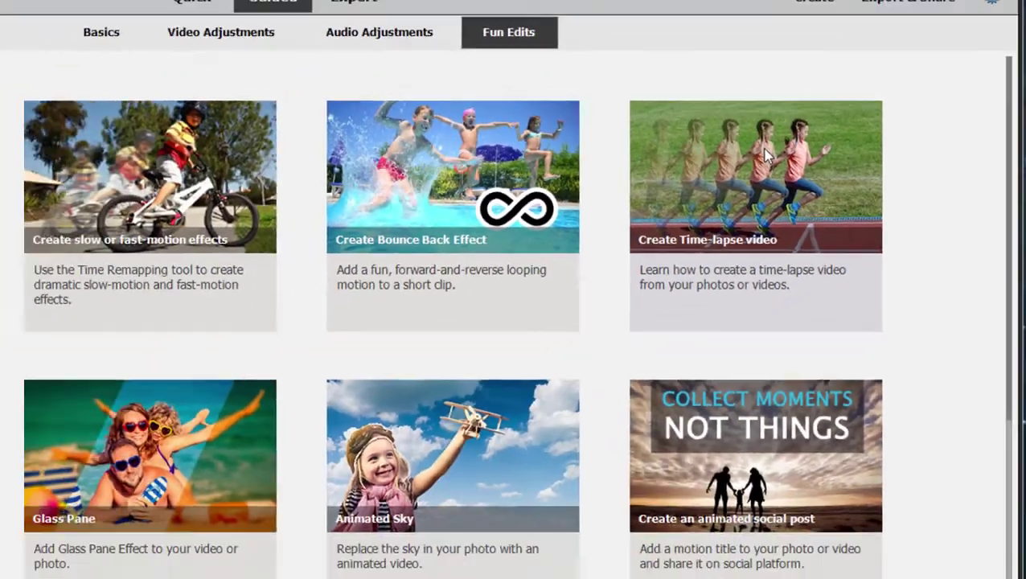
pyautogui.click(565, 157)
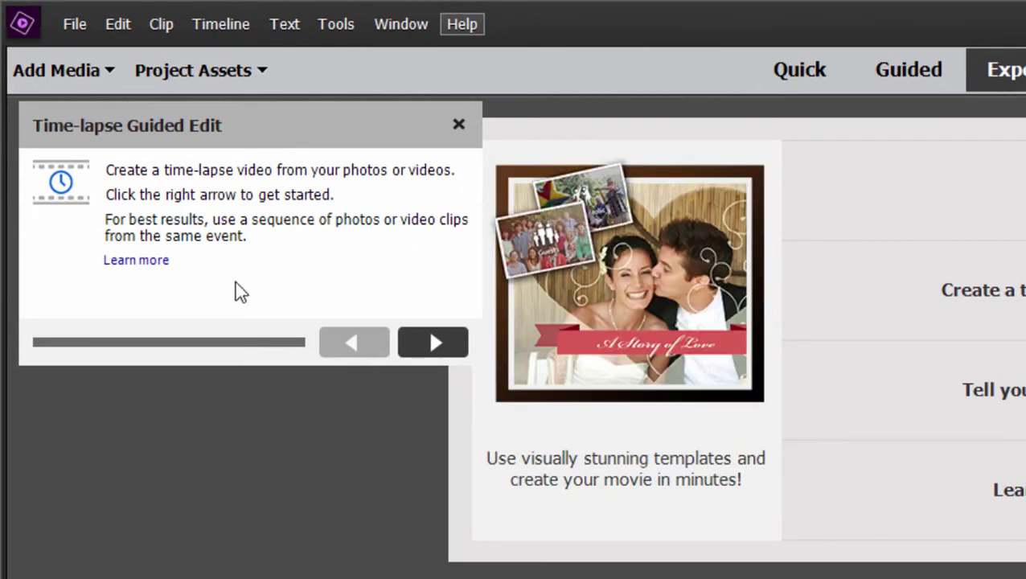
# Advance the time-lapse guide and create a Project Assets folder named Folder 01
pyautogui.click(432, 344)
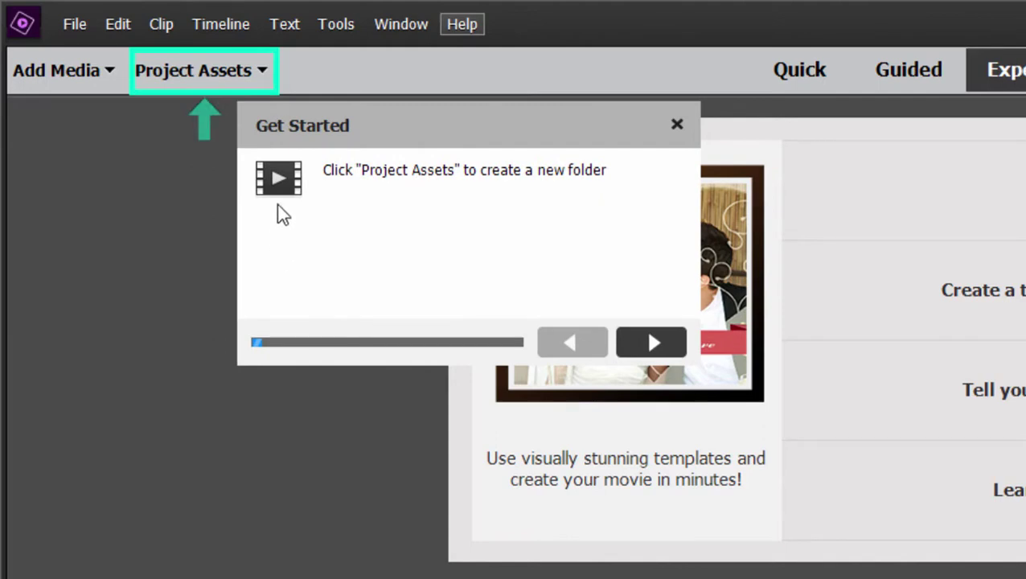
pyautogui.click(215, 69)
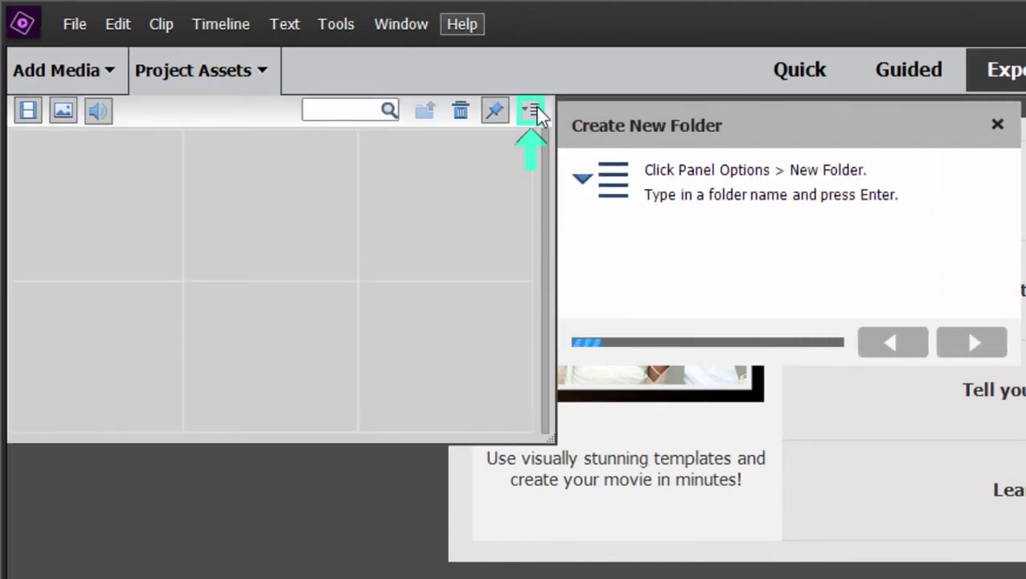
pyautogui.click(534, 110)
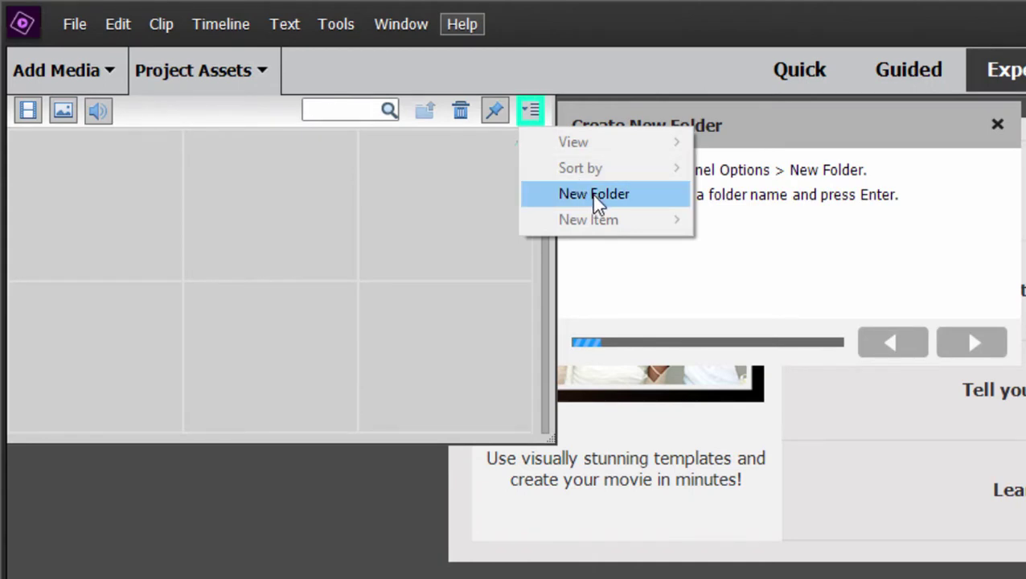
pyautogui.click(584, 193)
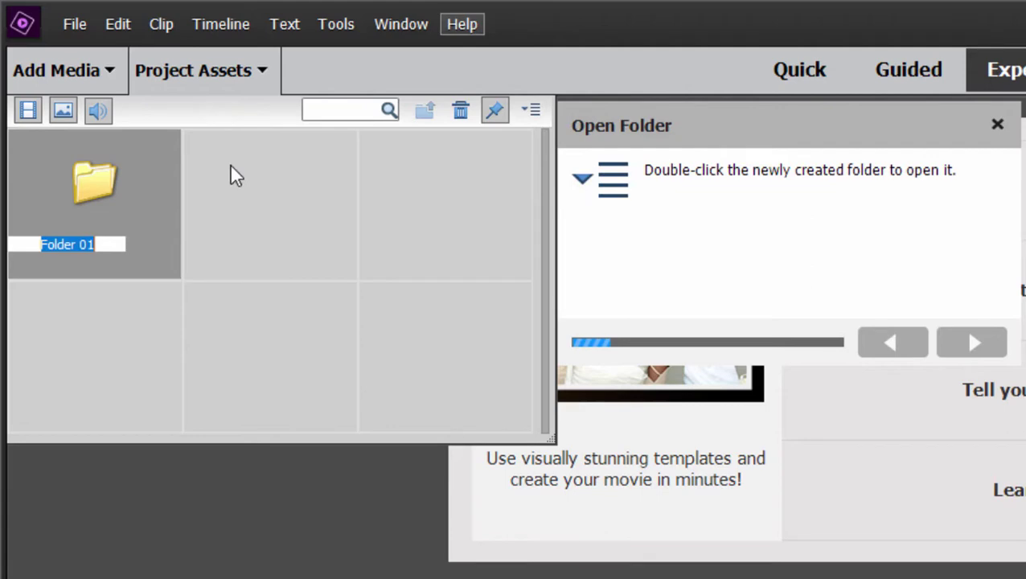
pyautogui.doubleClick(93, 185)
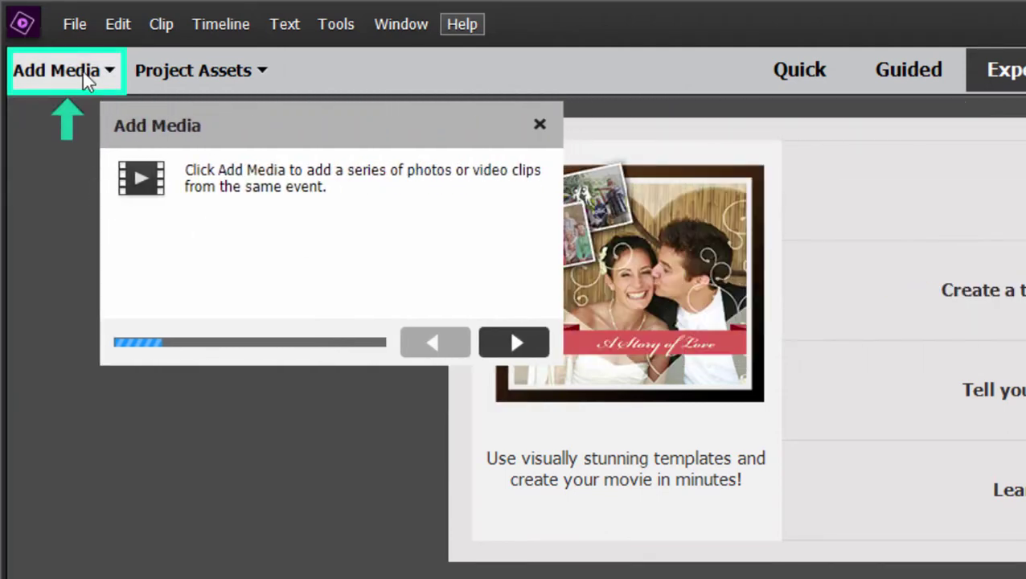
# Import photos G0020108 through G0020237 from Timelapse Pics using Files and Folders
pyautogui.click(81, 72)
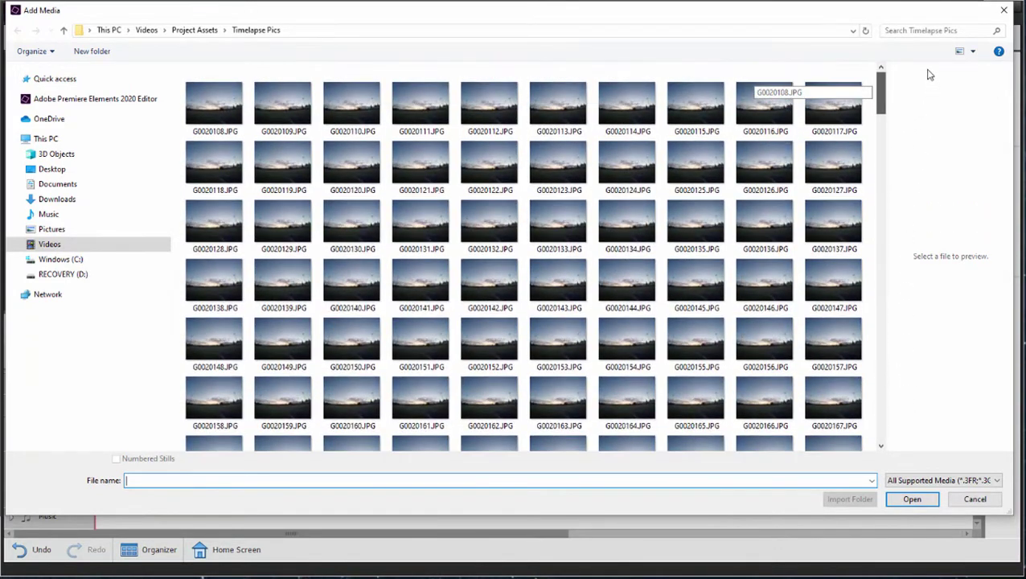
pyautogui.click(219, 106)
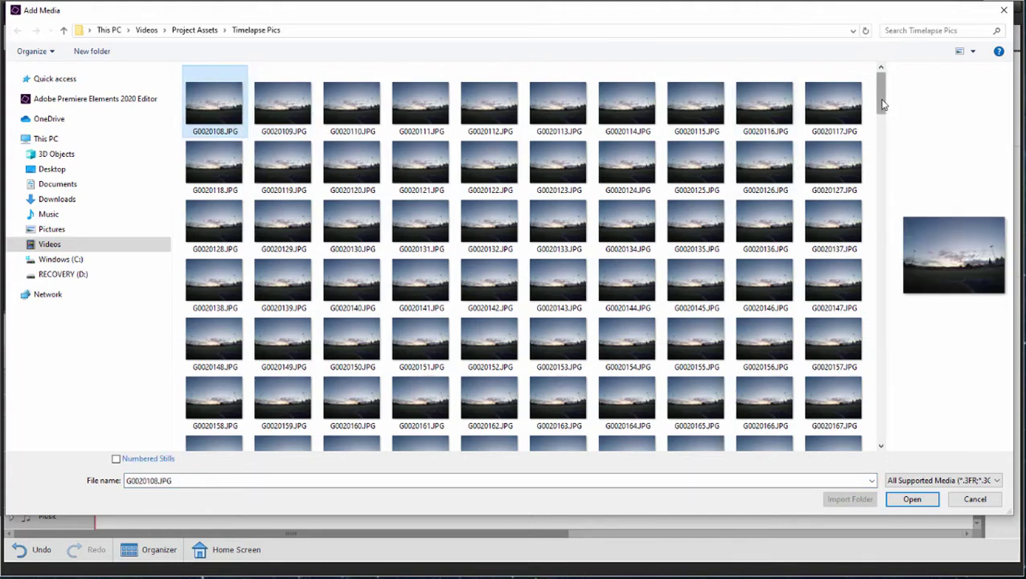
pyautogui.moveTo(883, 103); pyautogui.dragTo(894, 173)
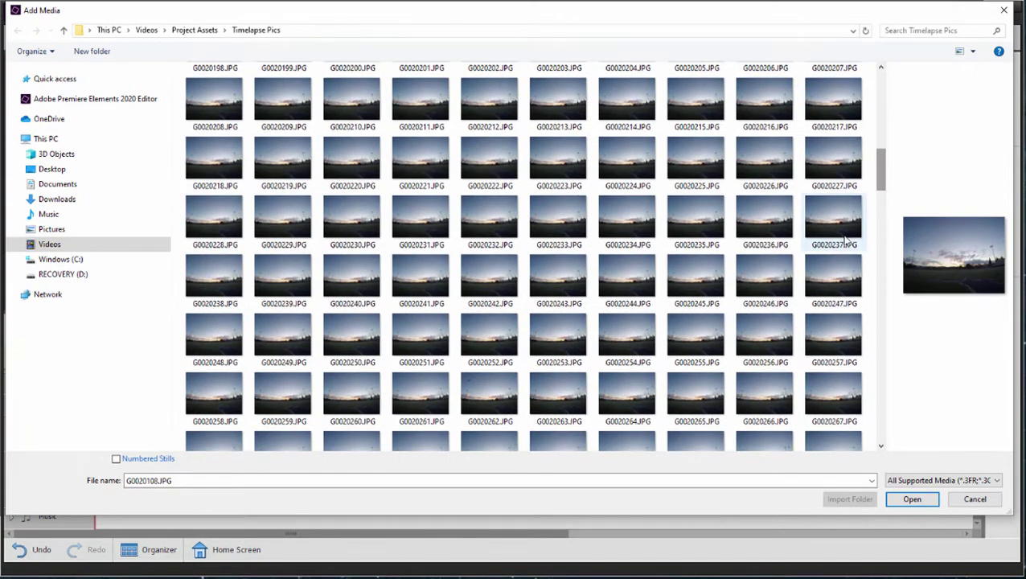
pyautogui.keyDown('shift'); pyautogui.click(845, 241); pyautogui.keyUp('shift')
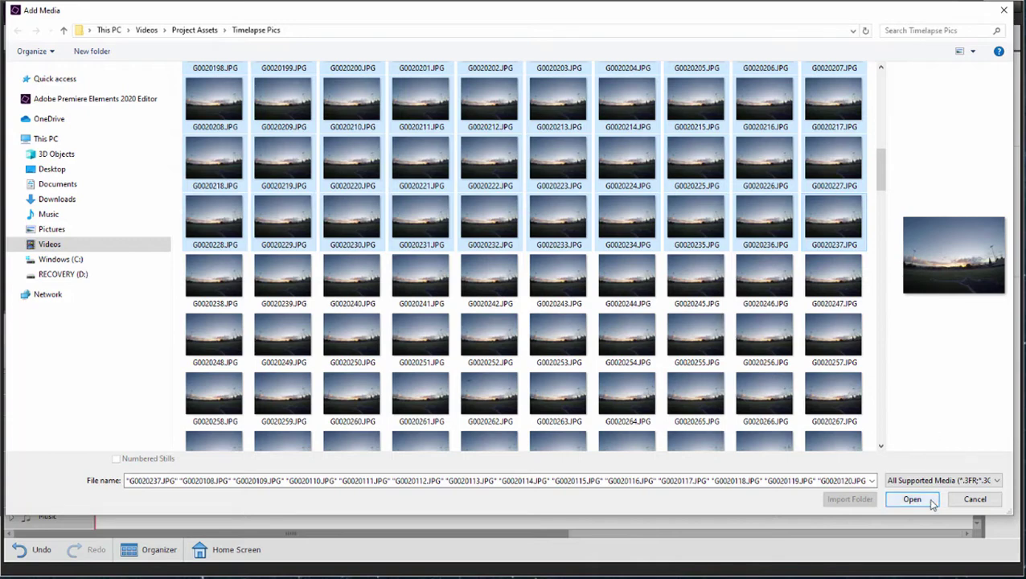
pyautogui.click(912, 500)
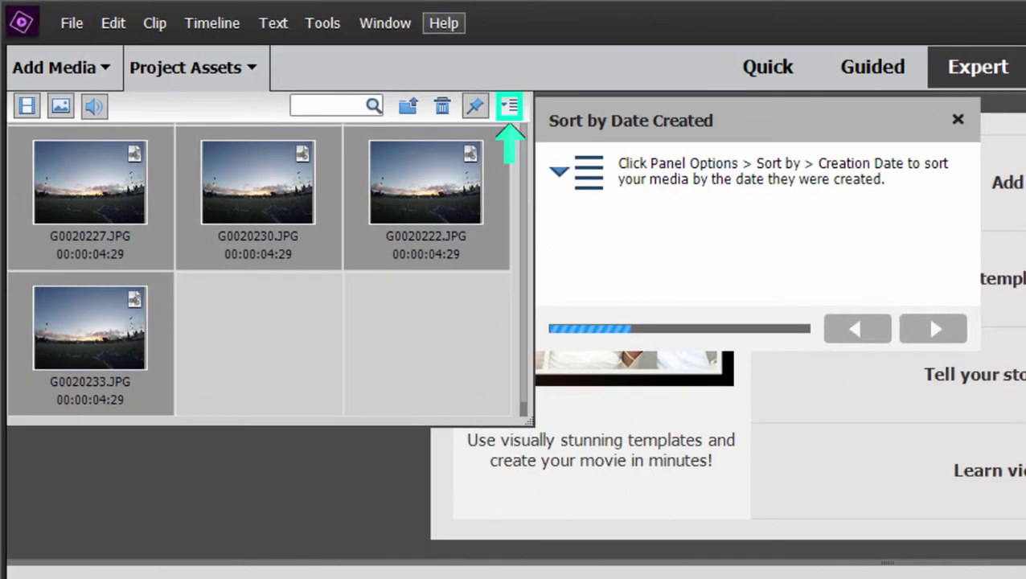
# Sort the photos by Creation Date ascending and place them in order on Video 1
pyautogui.click(508, 107)
pyautogui.moveTo(534, 160)
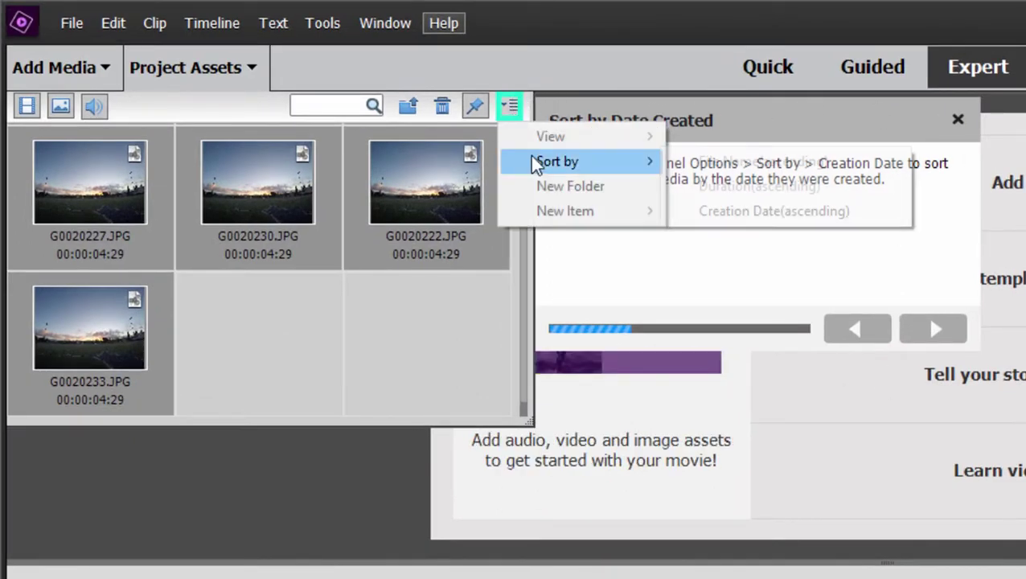
pyautogui.click(754, 211)
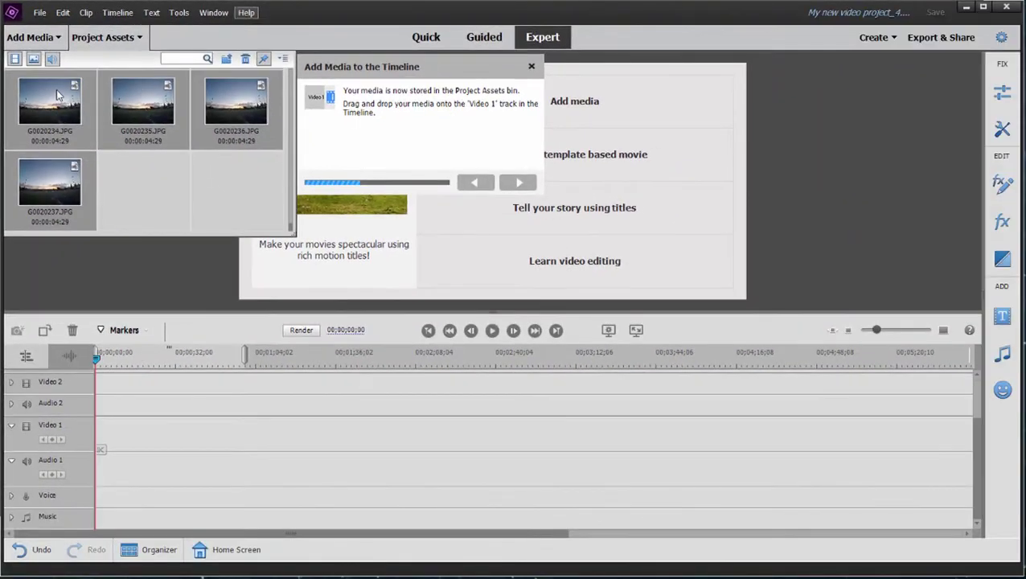
pyautogui.moveTo(56, 95); pyautogui.dragTo(101, 472)
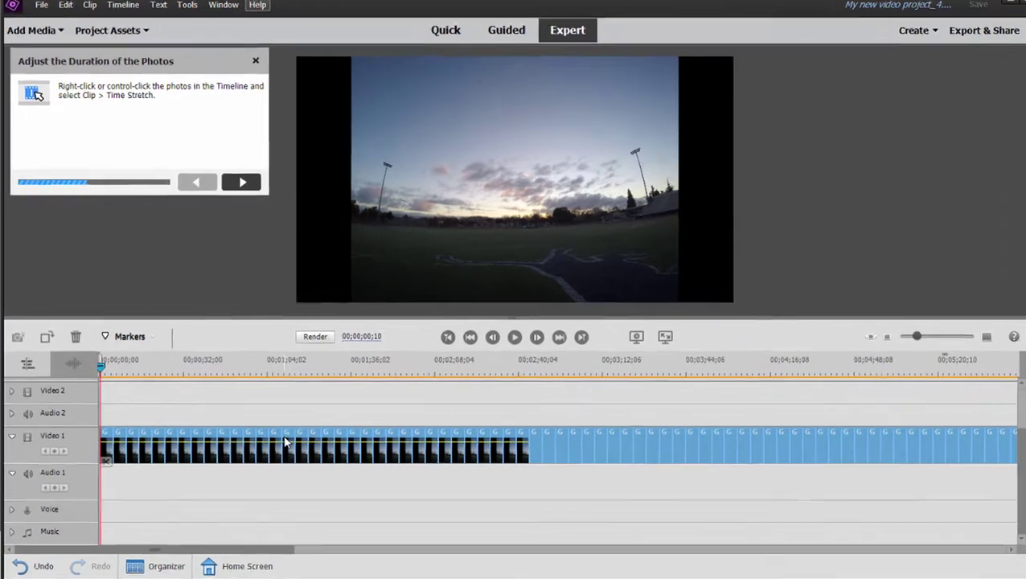
# Time-stretch the Video 1 photo clips to a duration of 00;00;00;05 each
pyautogui.rightClick(270, 432)
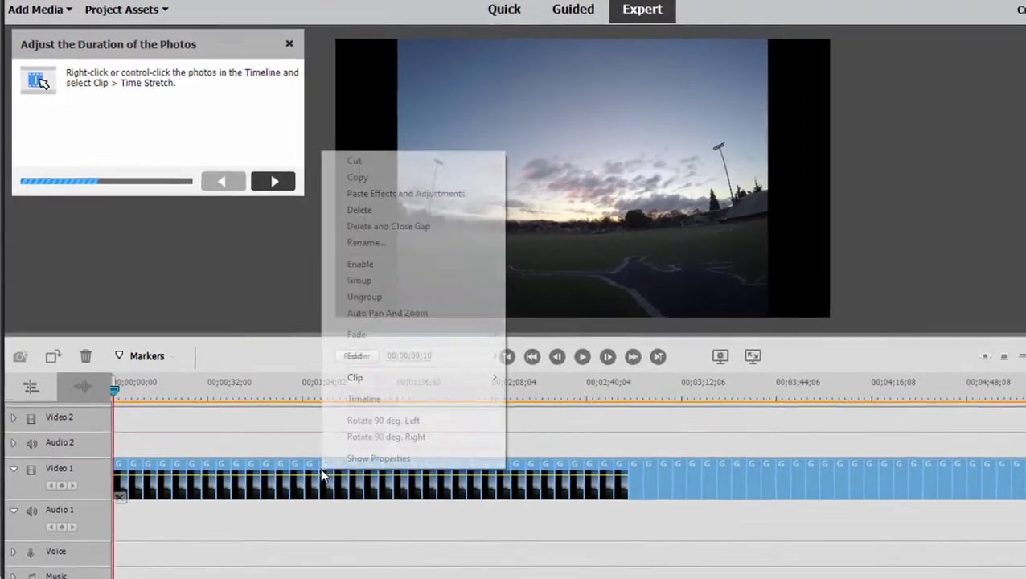
pyautogui.moveTo(379, 375)
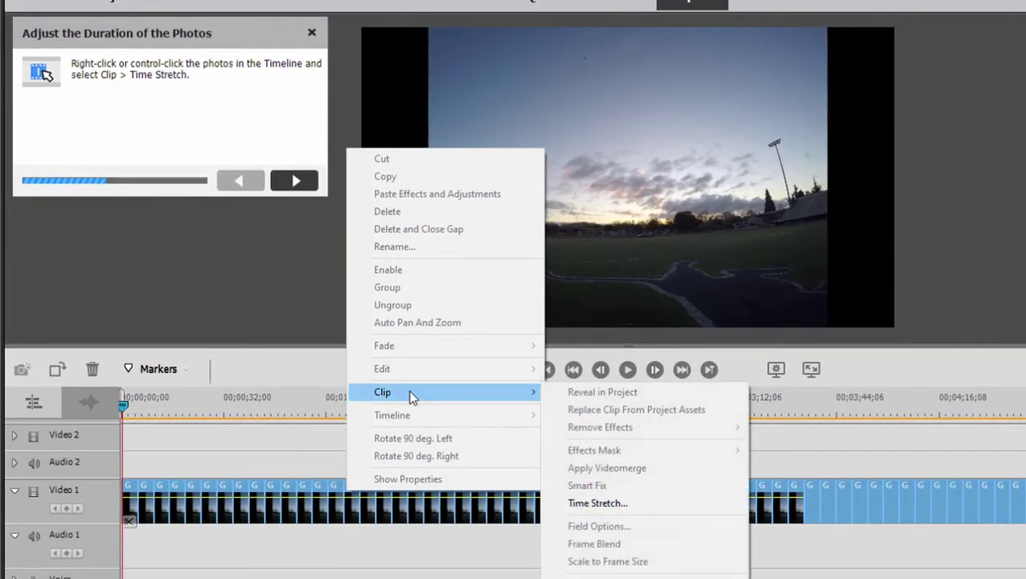
pyautogui.click(597, 503)
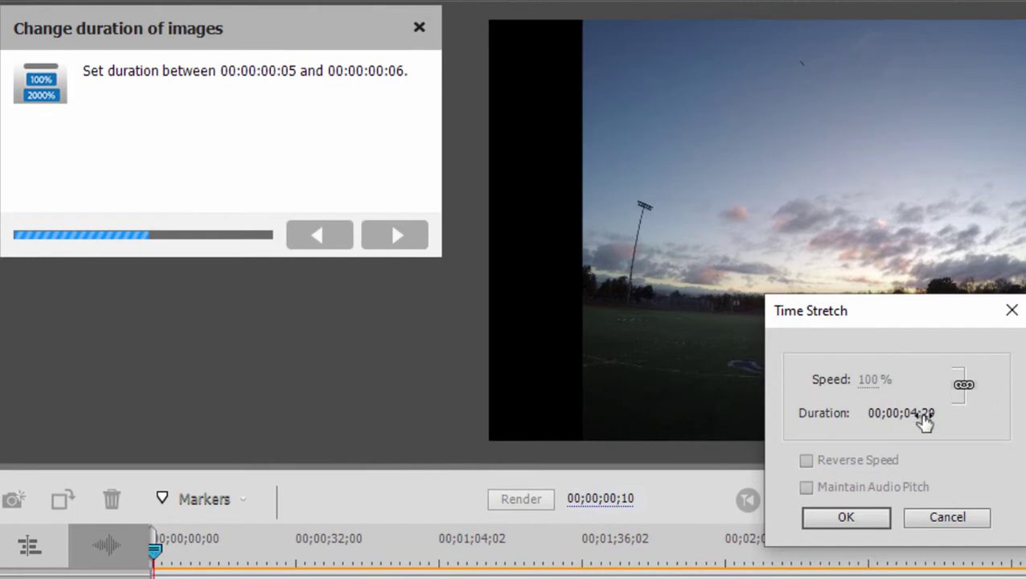
pyautogui.click(925, 421)
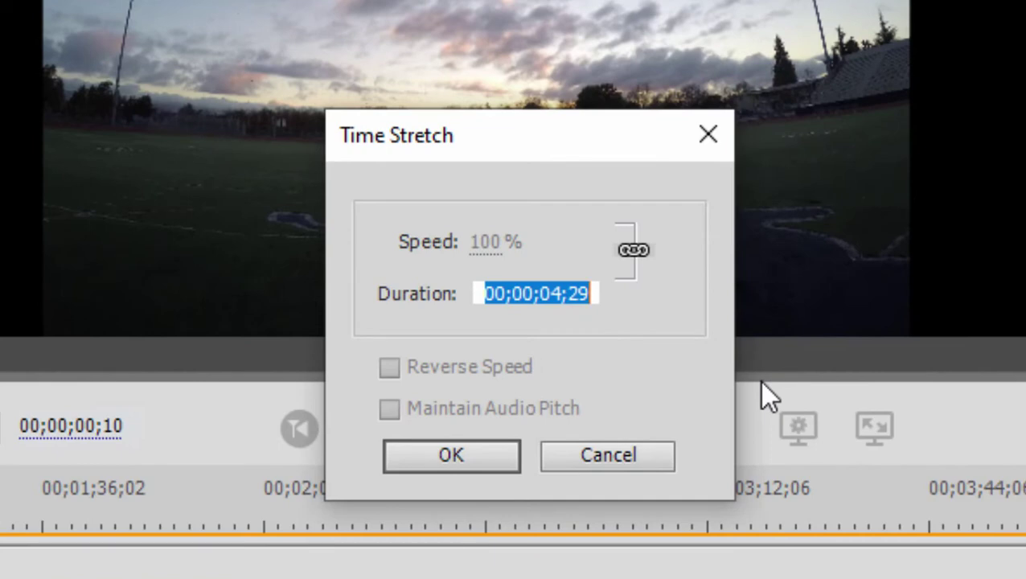
pyautogui.write('005')
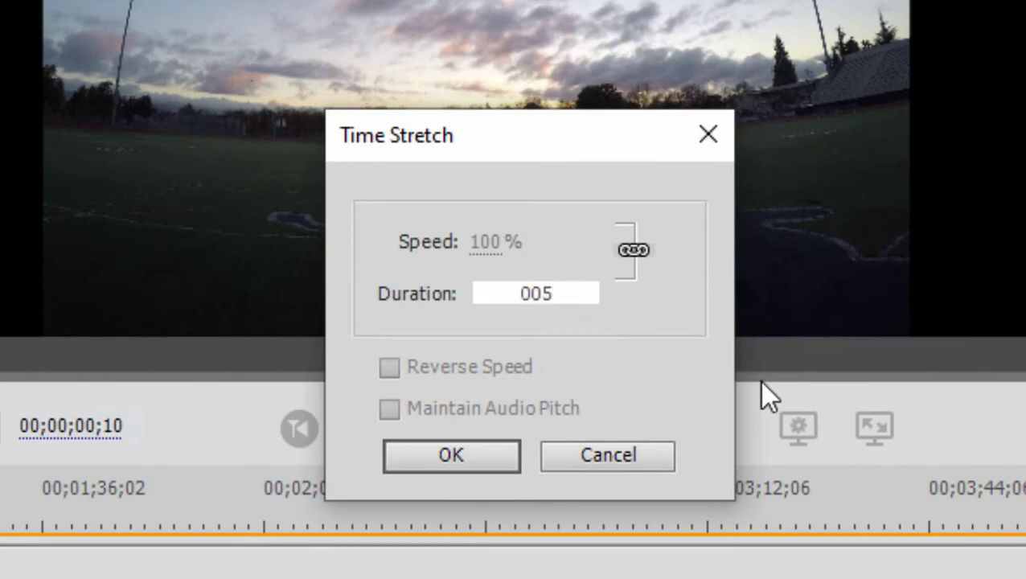
pyautogui.click(637, 329)
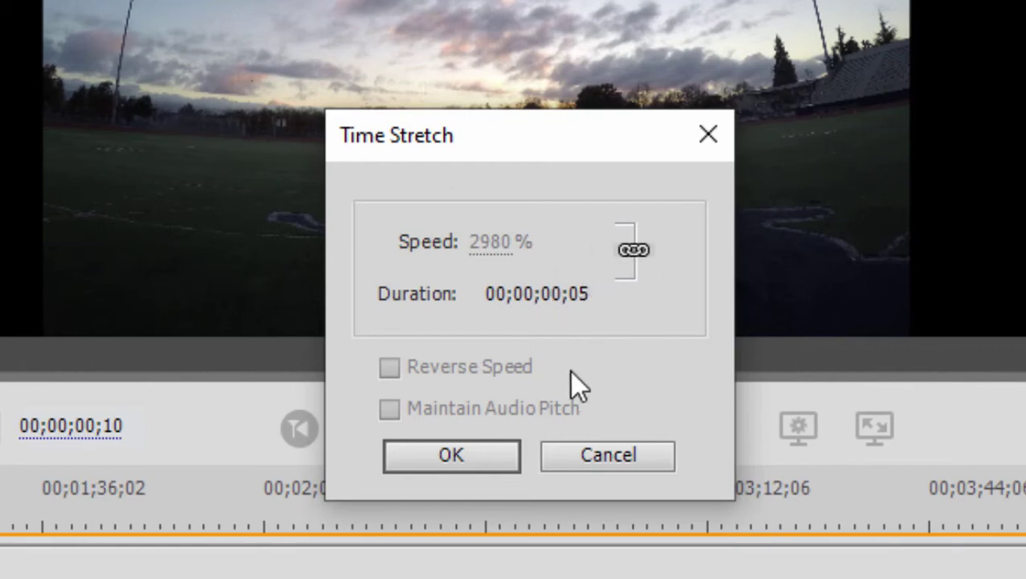
pyautogui.click(484, 463)
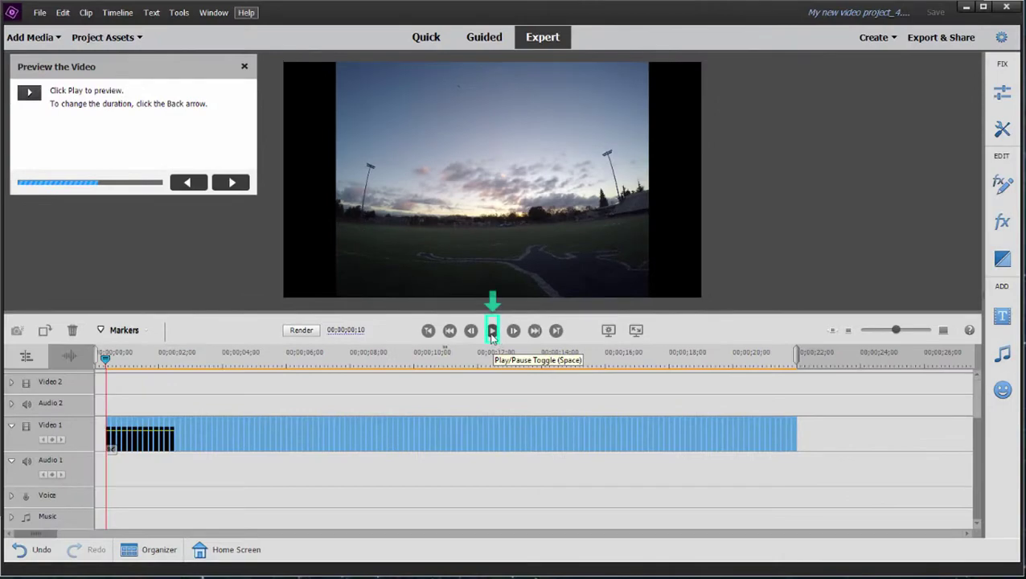
# Play and stop the time-lapse preview, then advance the guide to Add Title
pyautogui.click(491, 331)
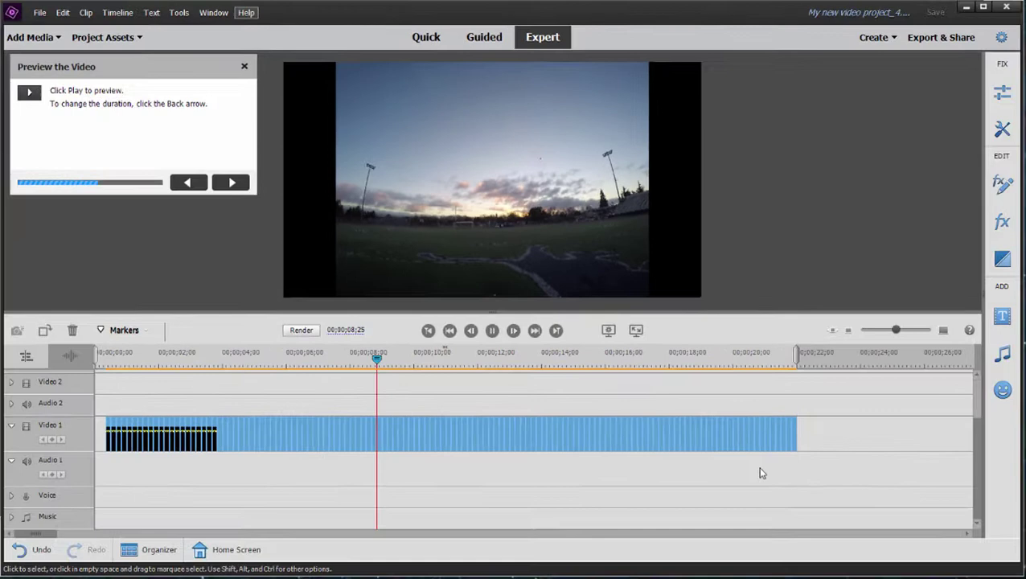
pyautogui.click(479, 546)
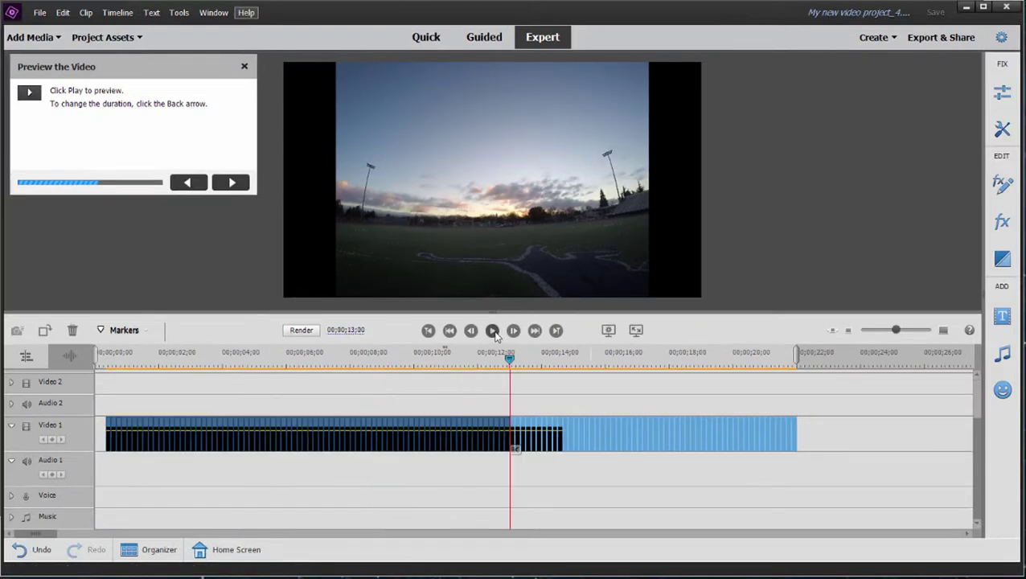
pyautogui.click(231, 184)
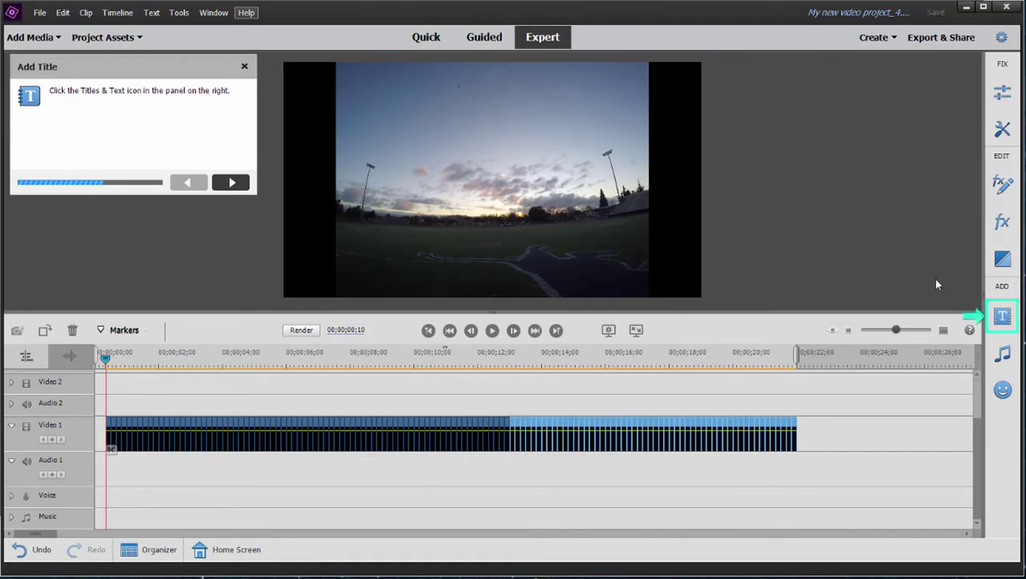
# Place the Default Text title on Video 2, stretched across the whole video
pyautogui.click(1001, 317)
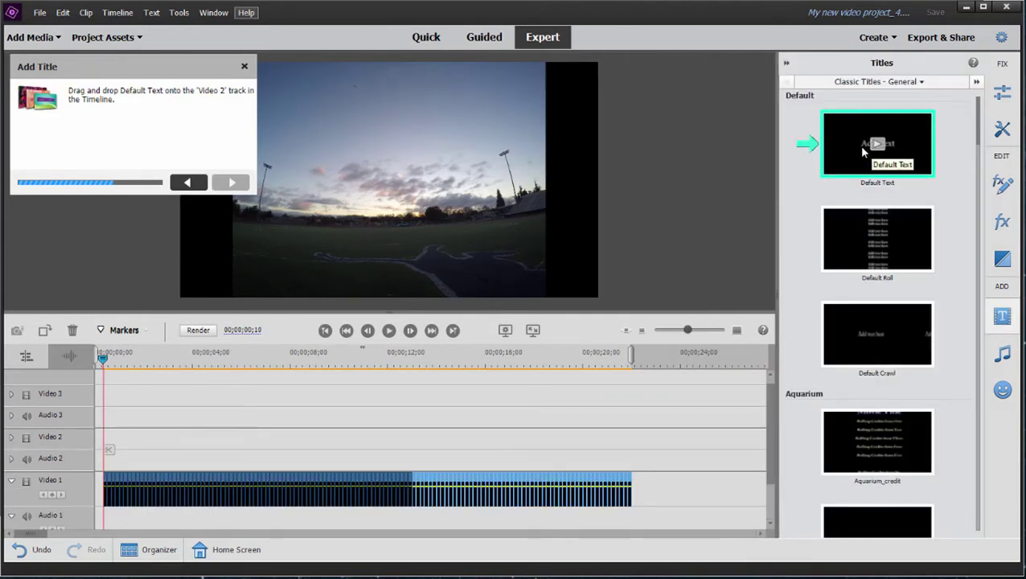
pyautogui.moveTo(859, 144); pyautogui.dragTo(110, 455)
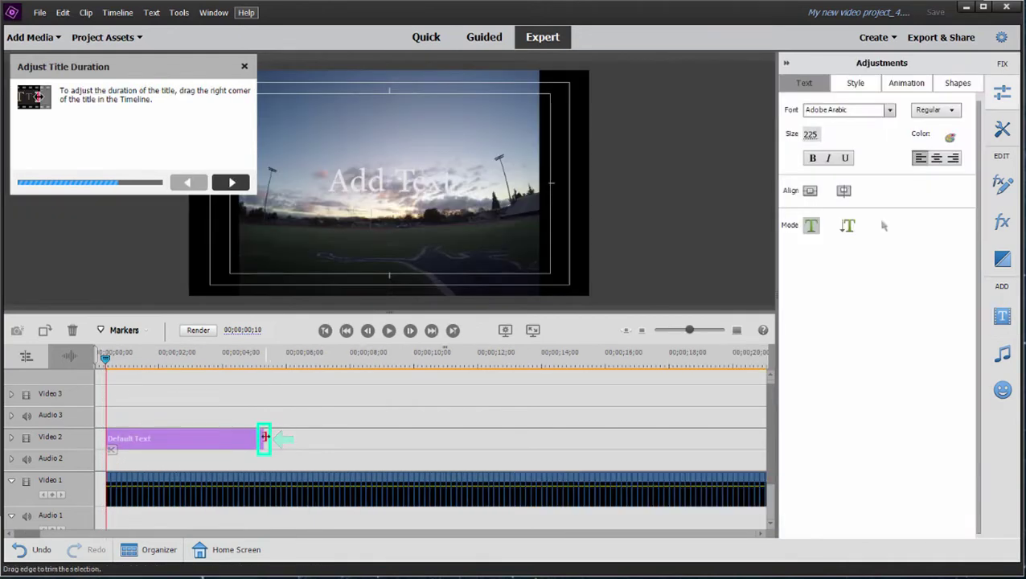
pyautogui.moveTo(264, 436); pyautogui.dragTo(642, 459)
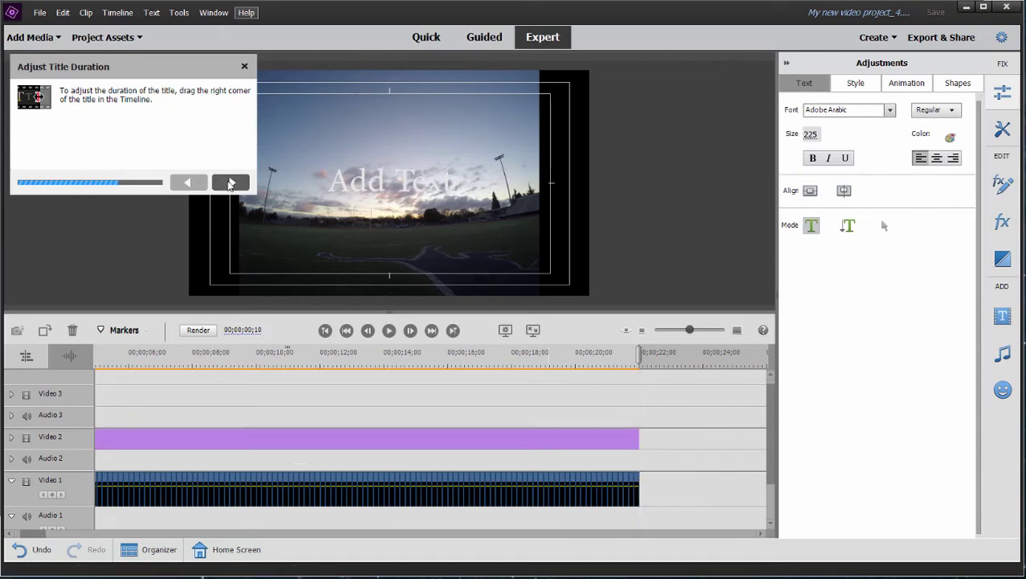
# Change the title's text to 'Sunrise'
pyautogui.click(231, 182)
pyautogui.click(364, 178)
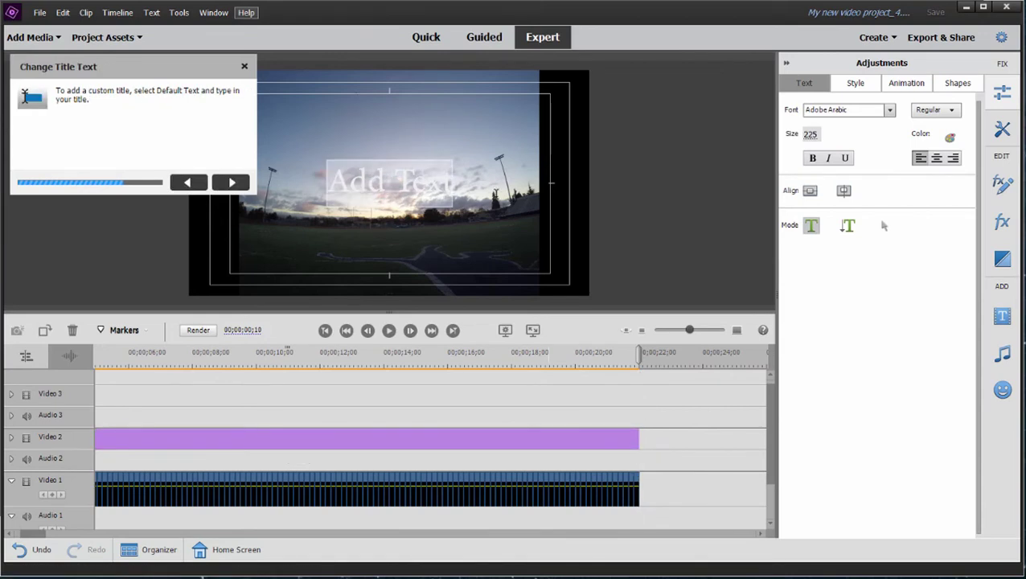
pyautogui.write('Sun')
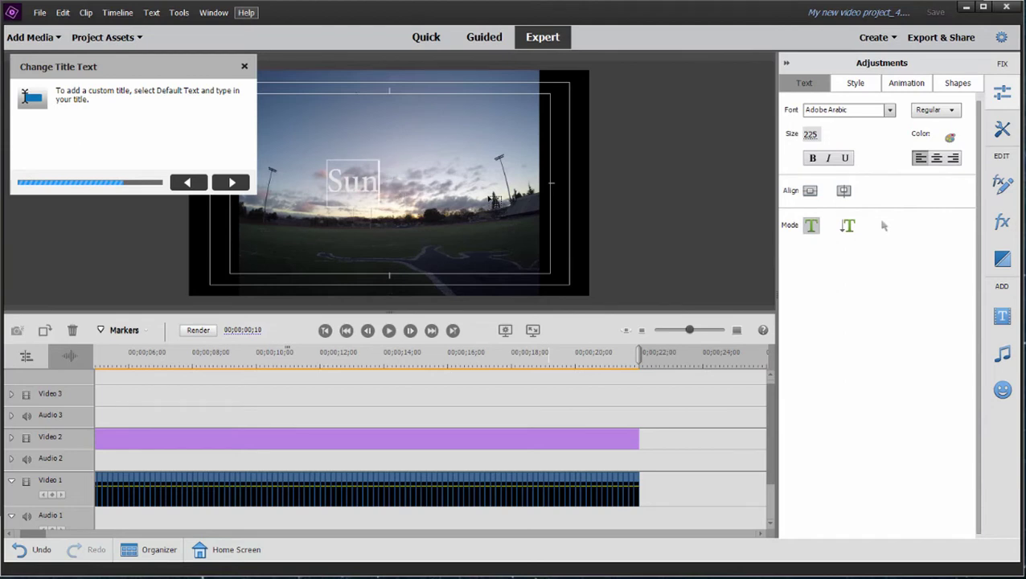
pyautogui.press('BackSpace')
pyautogui.write('nrise')
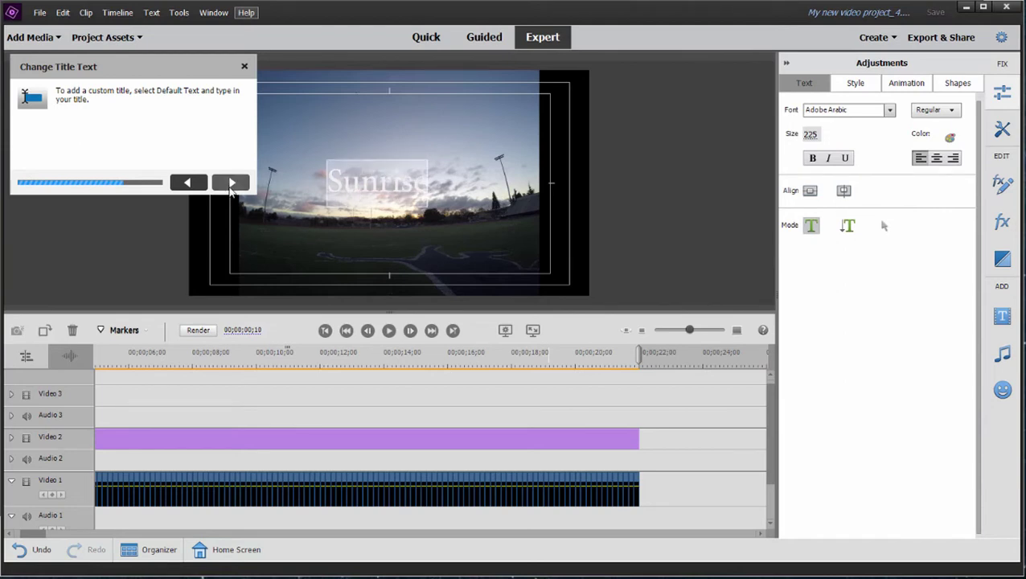
# Set the Sunrise title's text color to a dark green in Color Properties
pyautogui.click(232, 183)
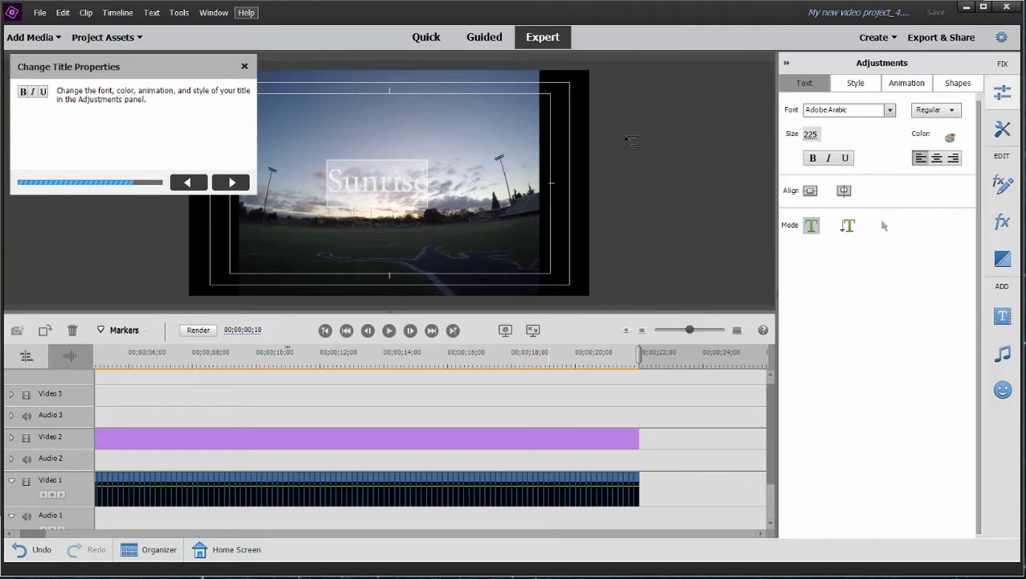
pyautogui.click(952, 137)
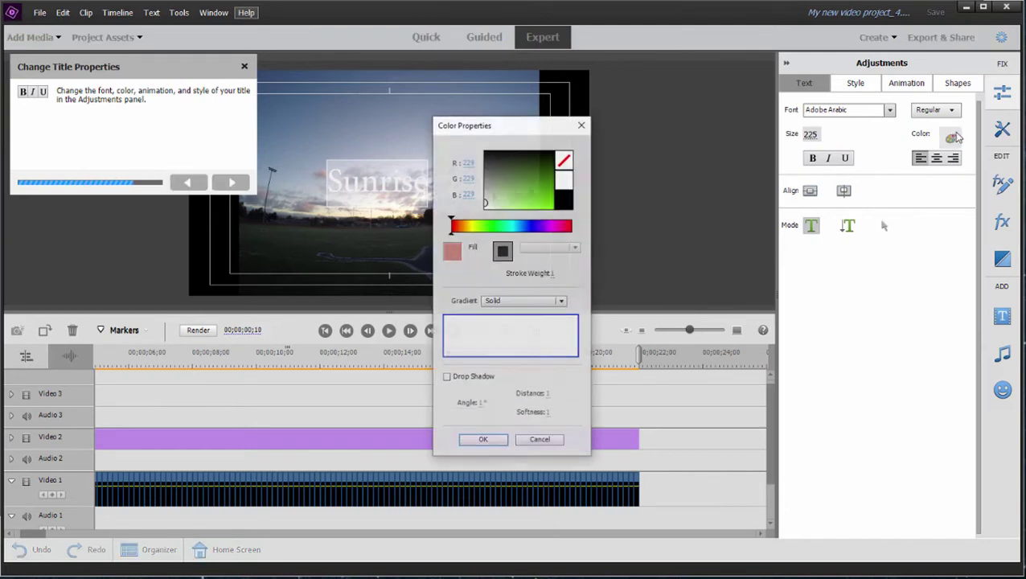
pyautogui.click(495, 200)
pyautogui.moveTo(496, 201); pyautogui.dragTo(496, 206)
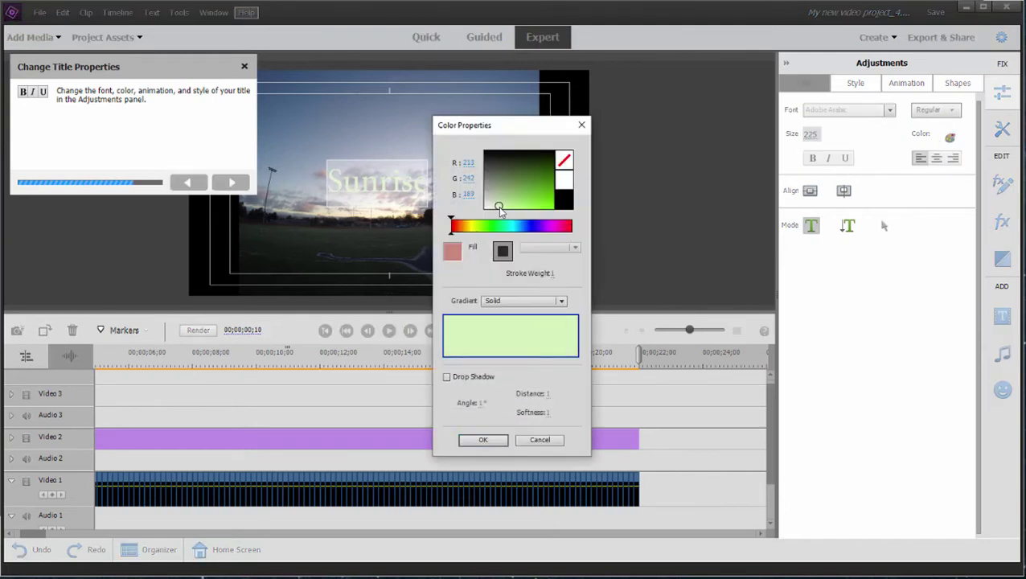
pyautogui.click(517, 183)
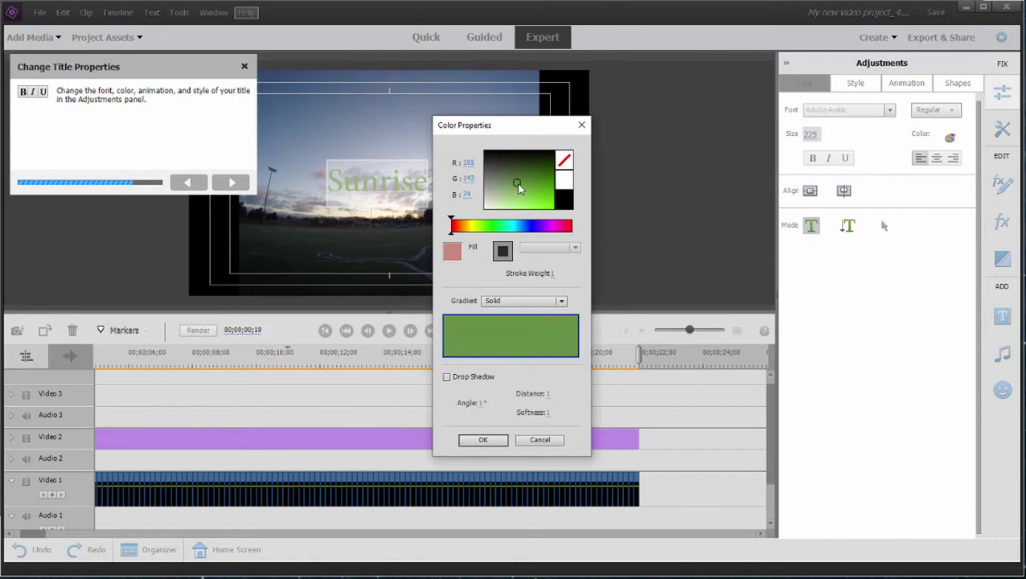
pyautogui.click(482, 439)
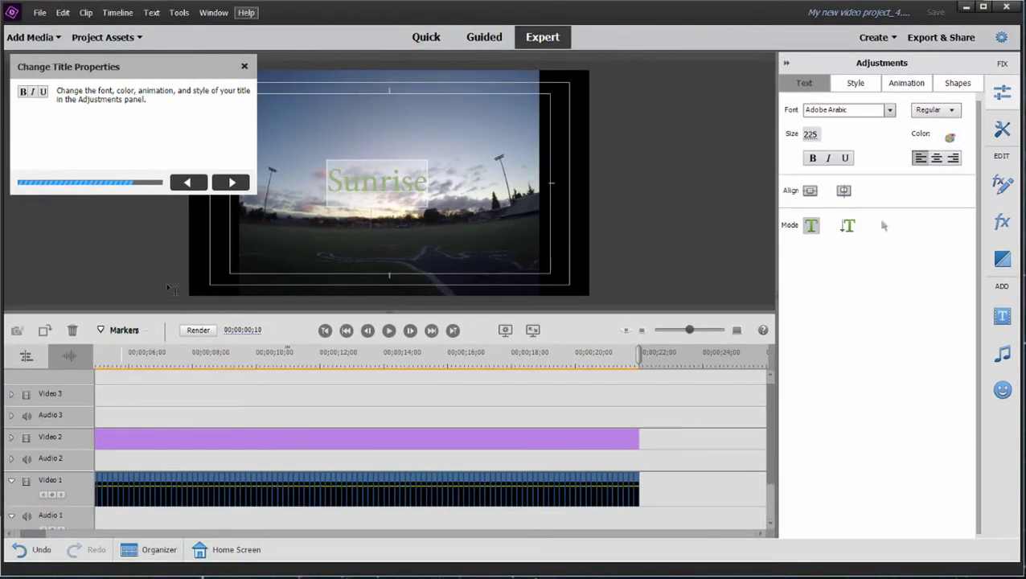
# Place the Aura music score on Audio 1 with Fit Entire Video enabled
pyautogui.click(231, 182)
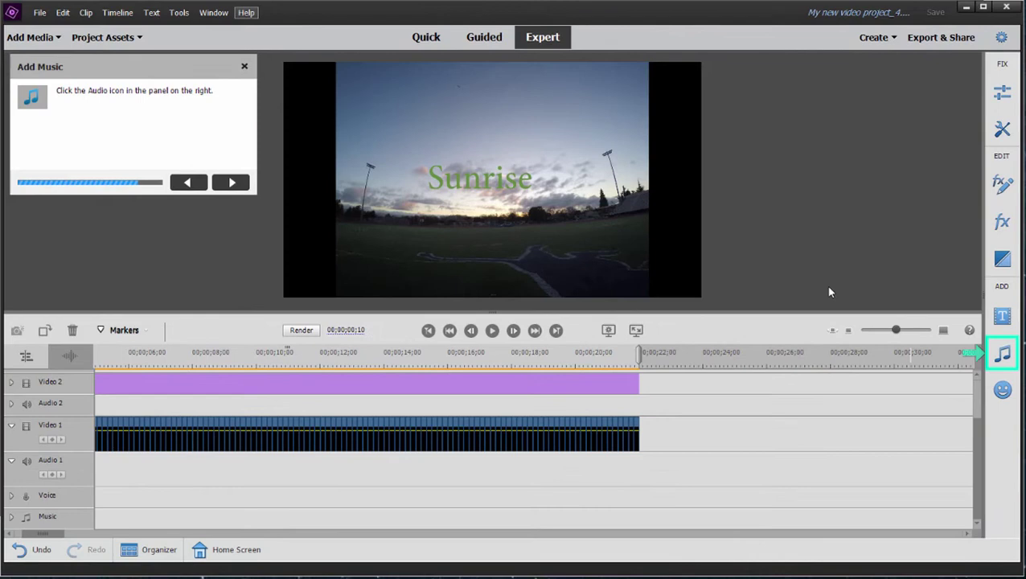
pyautogui.click(1004, 354)
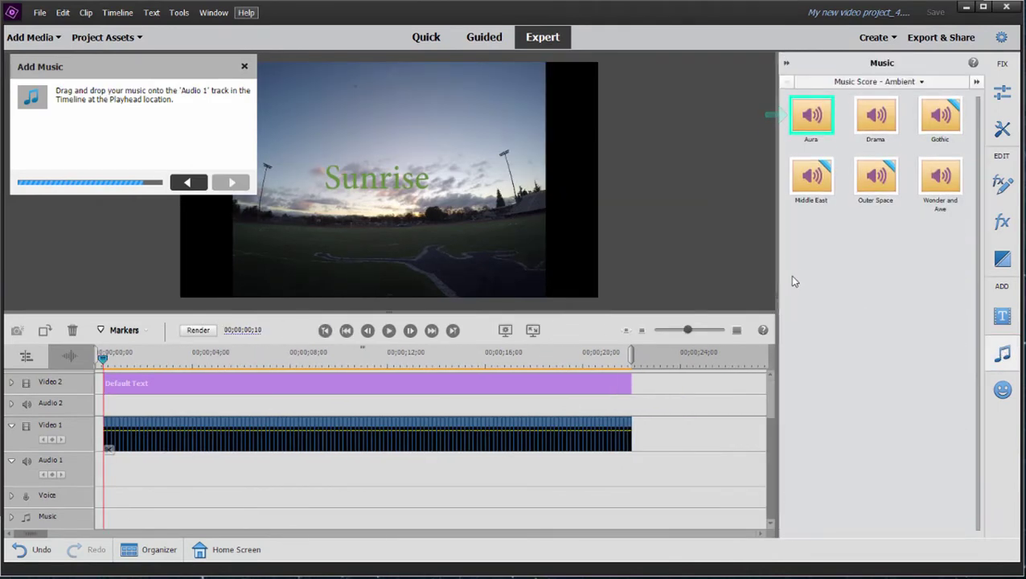
pyautogui.moveTo(815, 114)
pyautogui.moveTo(812, 114); pyautogui.dragTo(105, 482)
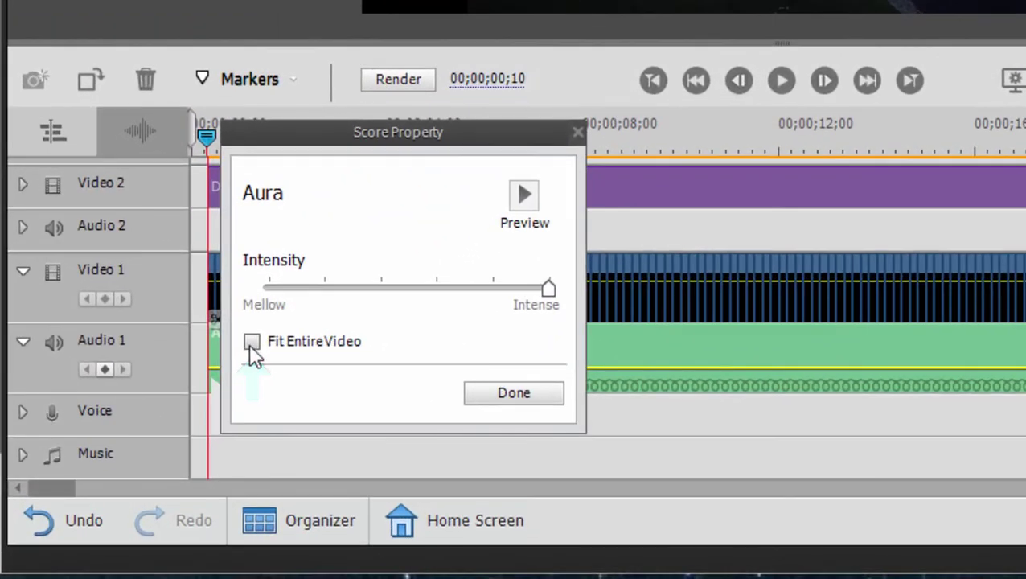
pyautogui.click(250, 343)
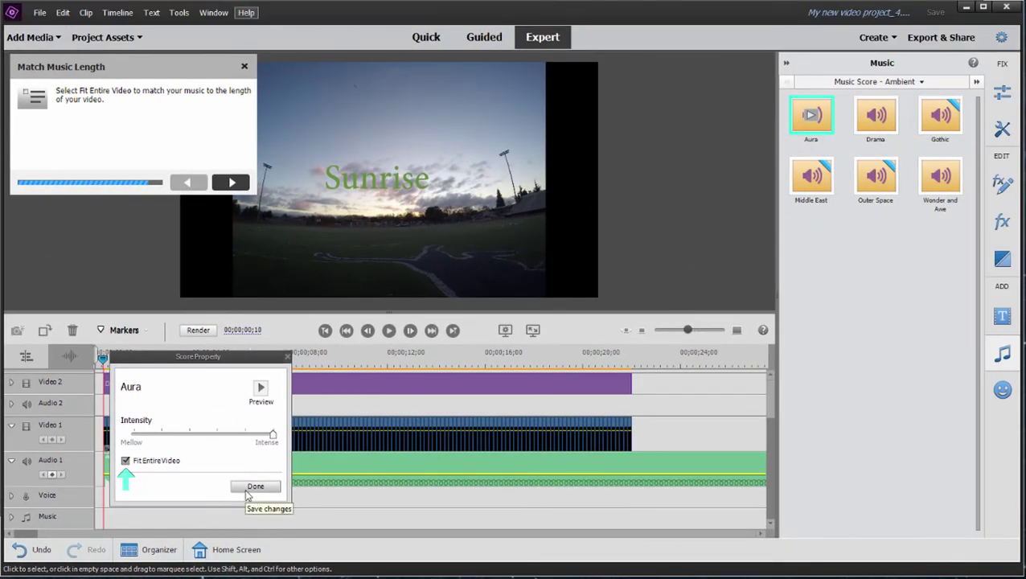
pyautogui.click(254, 486)
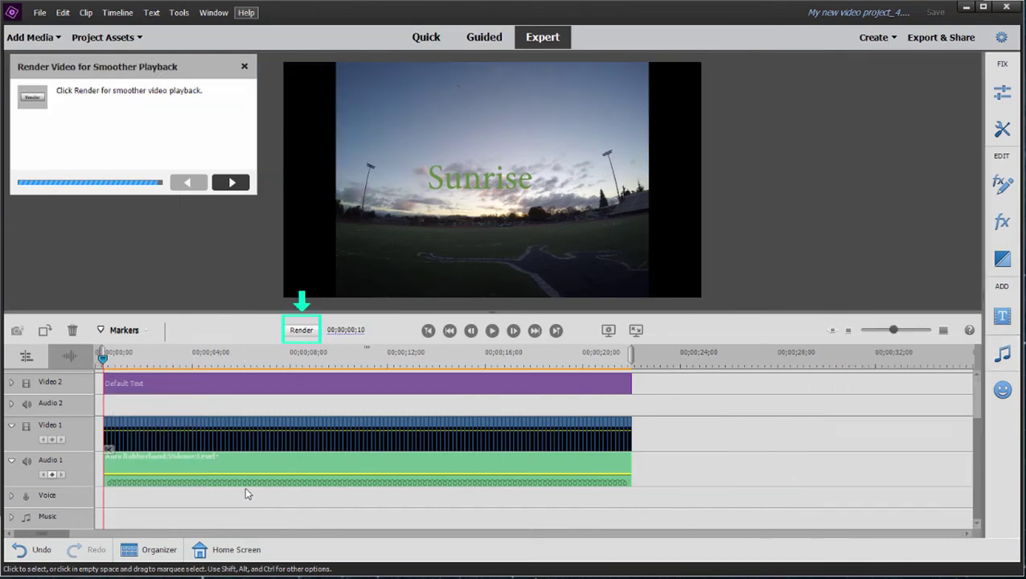
# Render the timeline, complete the guided edit, and pause the finished video's playback
pyautogui.click(303, 331)
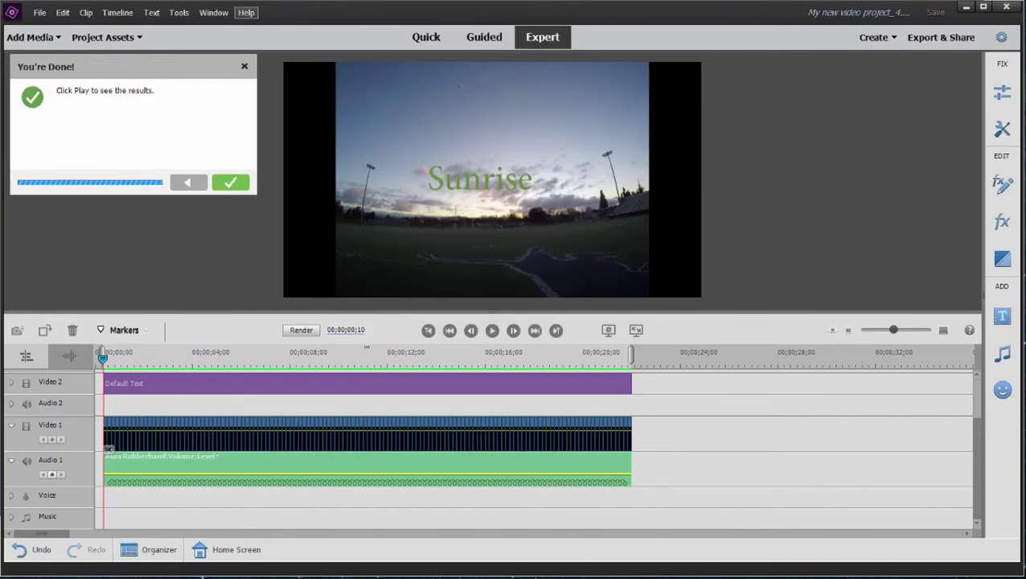
pyautogui.click(236, 184)
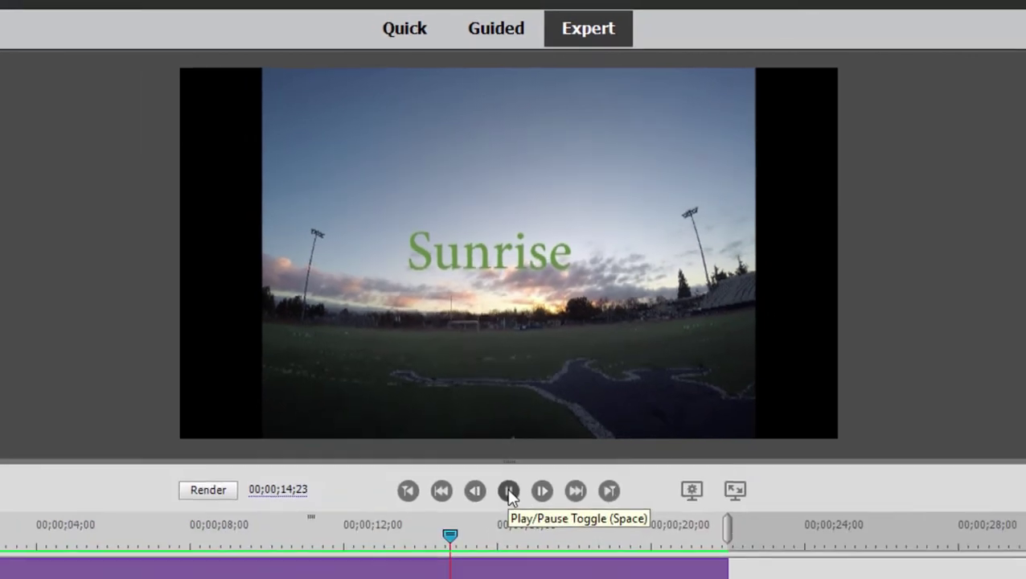
pyautogui.click(509, 492)
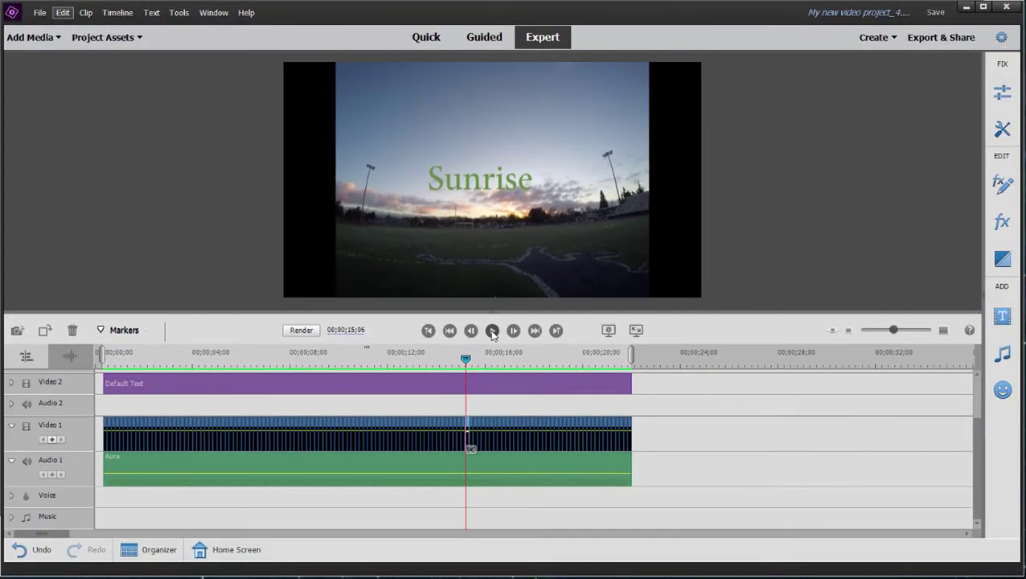